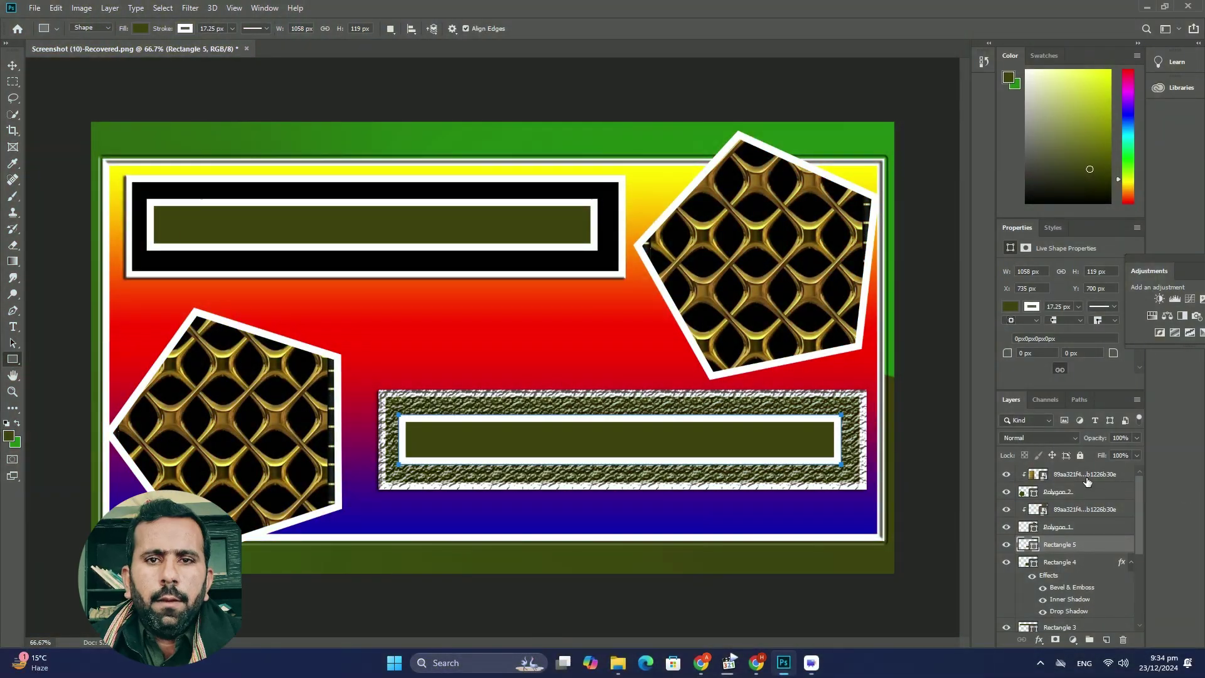
- Remove the textured pentagons and inner frames, leaving only the green gradient Layer 1
left_click(1088, 475)
key("ctrl+z")
key("ctrl+z")
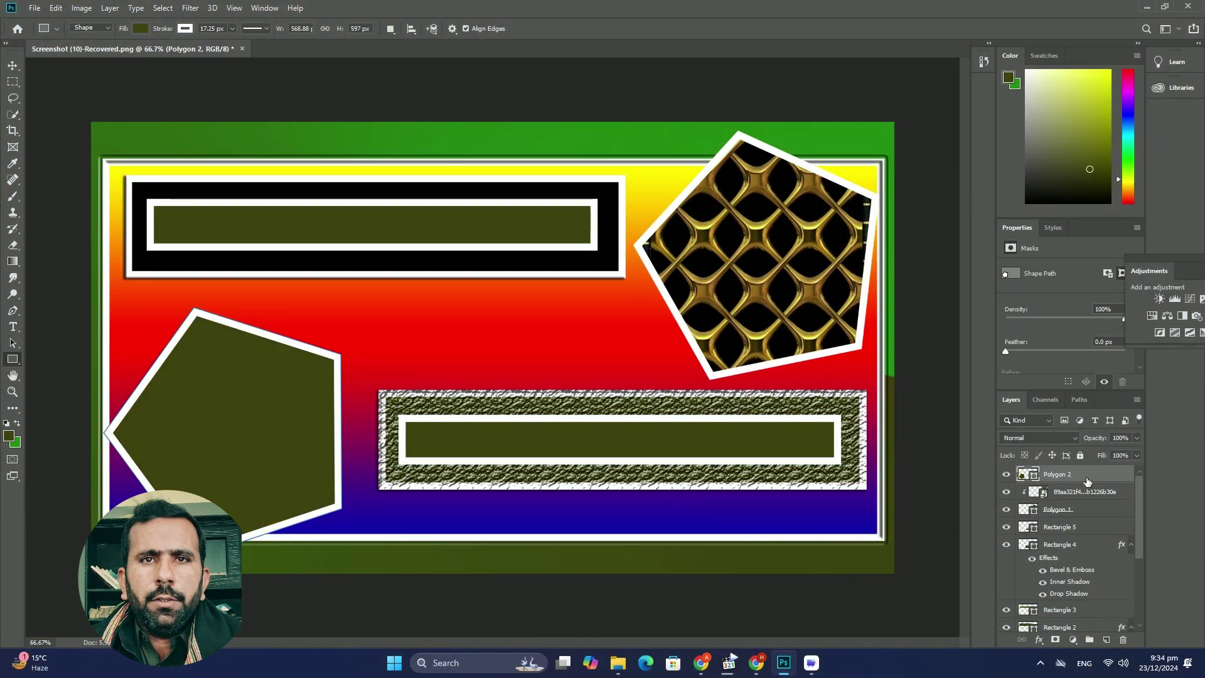
key("ctrl+z")
key("ctrl+z")
key("ctrl+z")
key("ctrl+z")
key("ctrl+z")
key("ctrl+z")
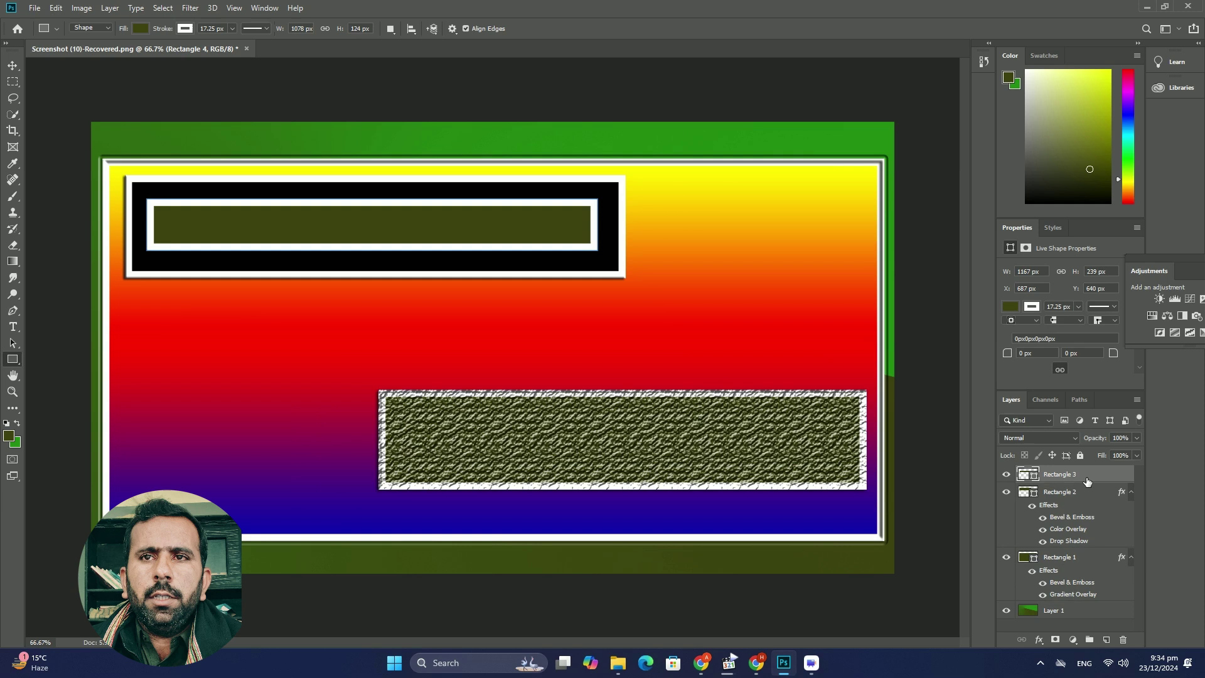
key("ctrl+z")
key("ctrl+z")
key("ctrl+z")
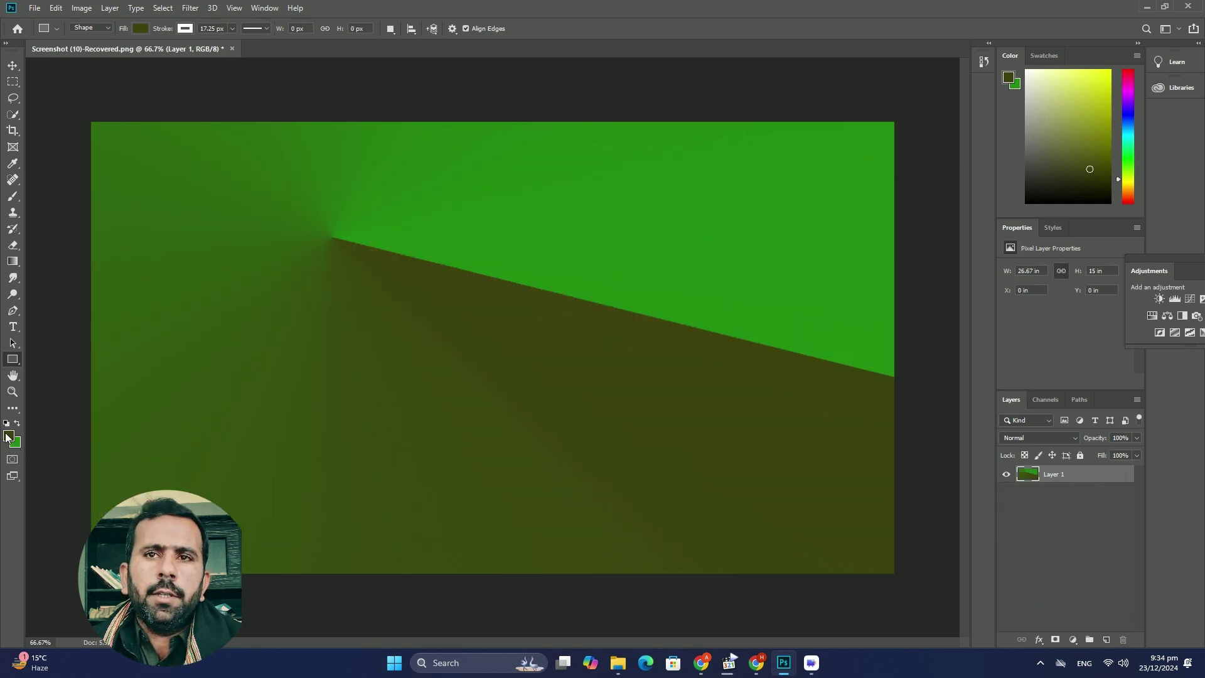
- Set the foreground to dark green #1a412d and redraw the angle gradient near the top middle
left_click(12, 438)
left_click(504, 215)
left_click(701, 144)
key("g")
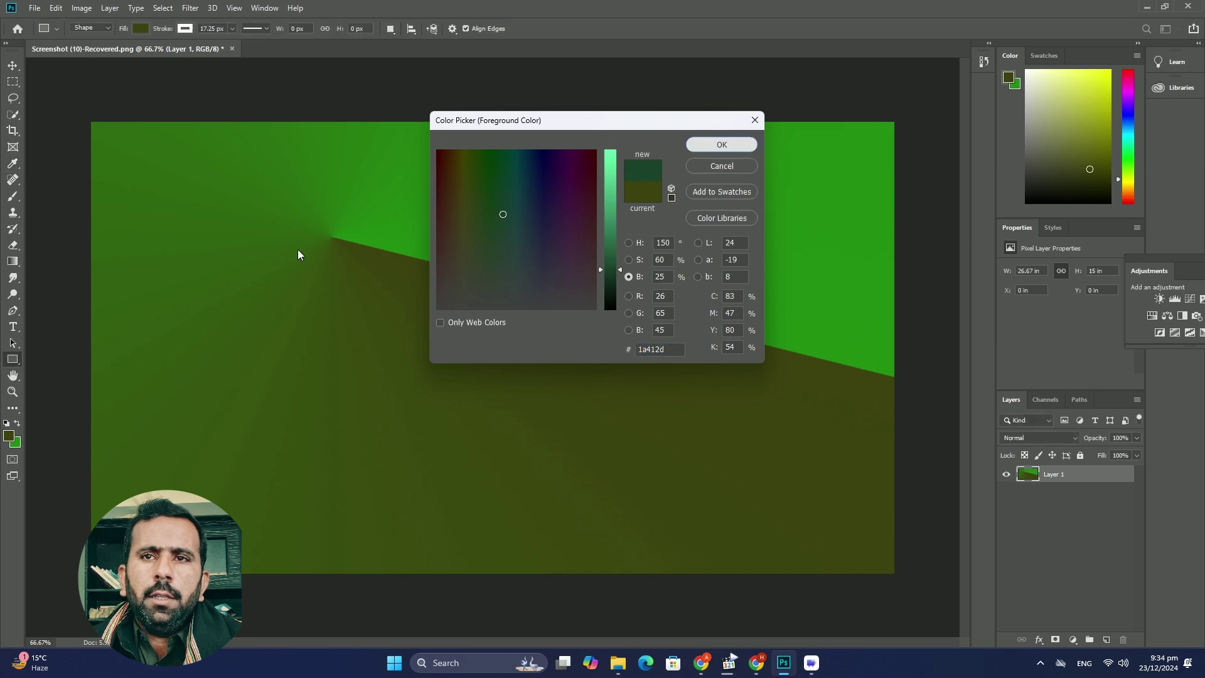
left_click_drag(499, 365, 659, 273)
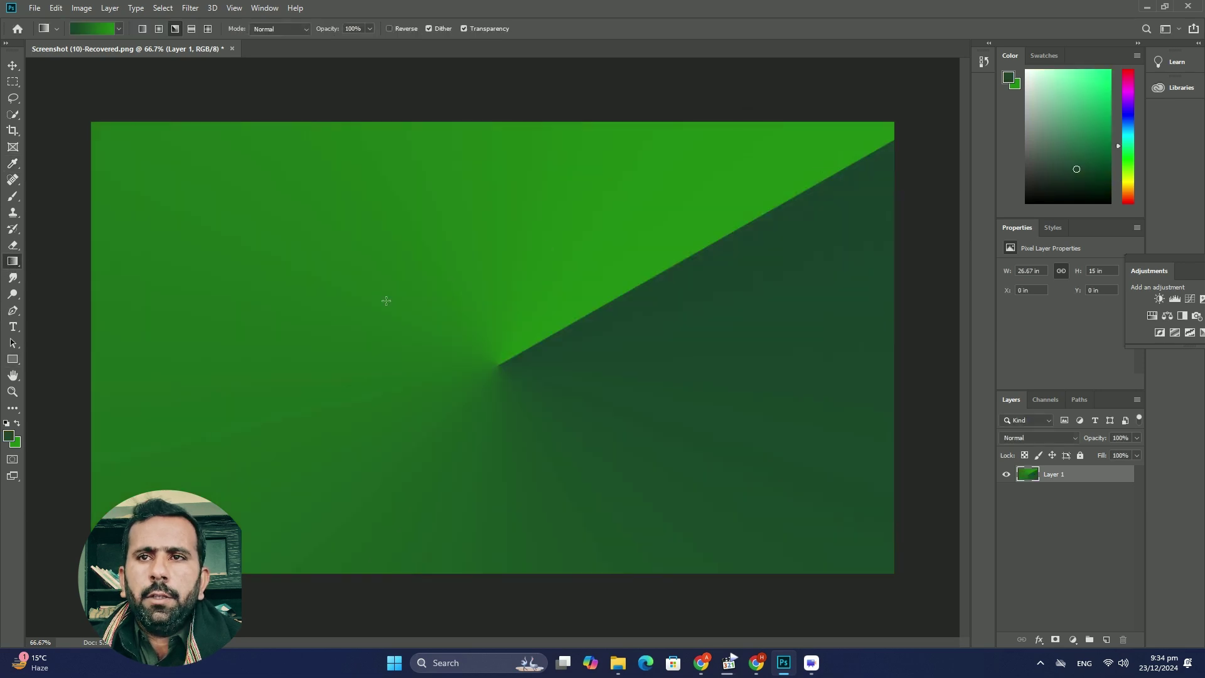
left_click_drag(328, 315, 705, 411)
left_click_drag(533, 243, 332, 452)
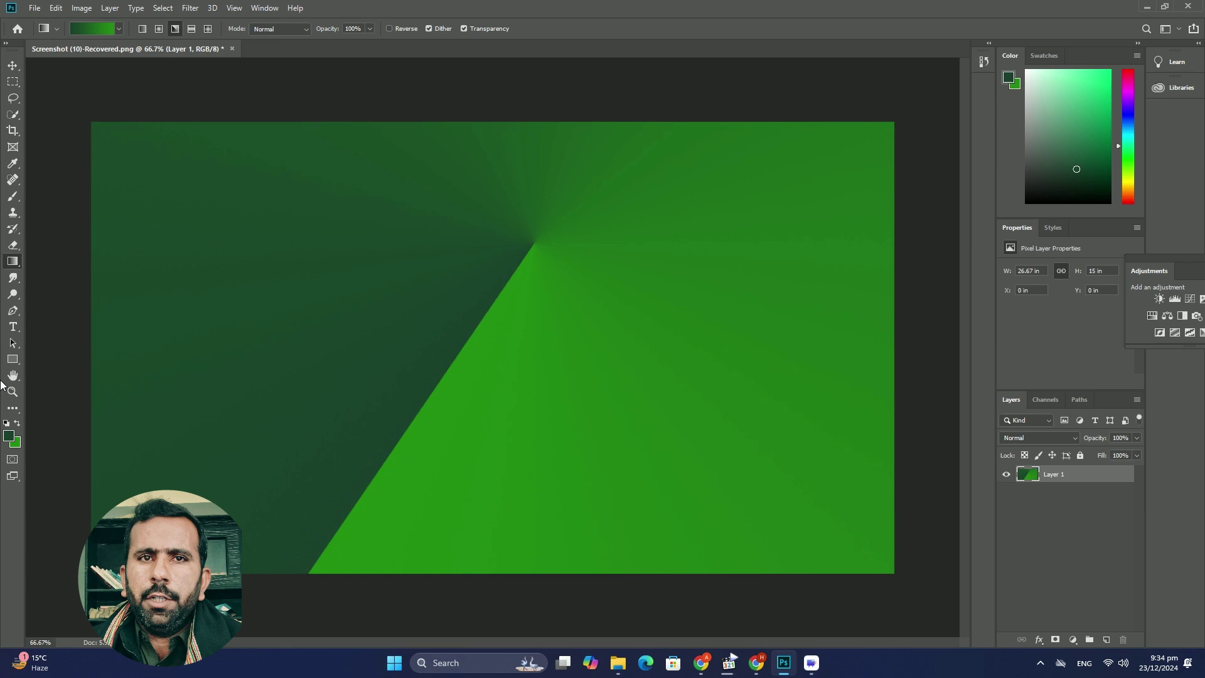
- Draw a five-sided white-outlined pentagon, then move it down-left and shrink it slightly
right_click(17, 358)
left_click(66, 395)
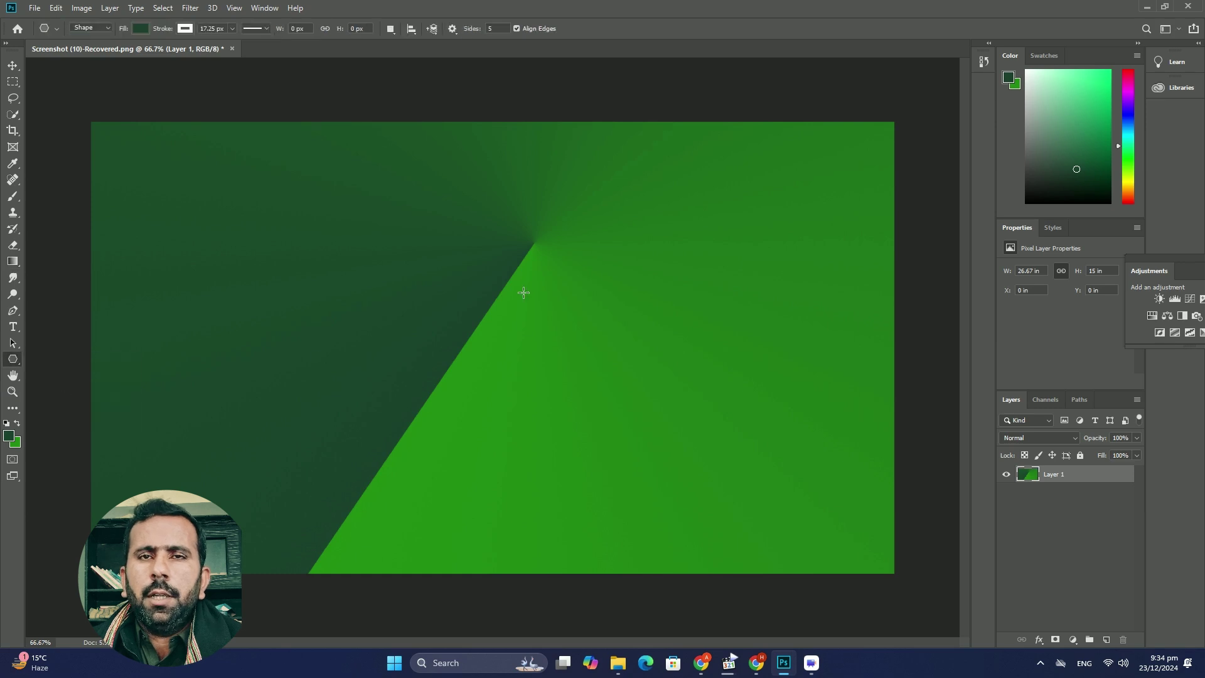
left_click_drag(524, 288, 633, 392)
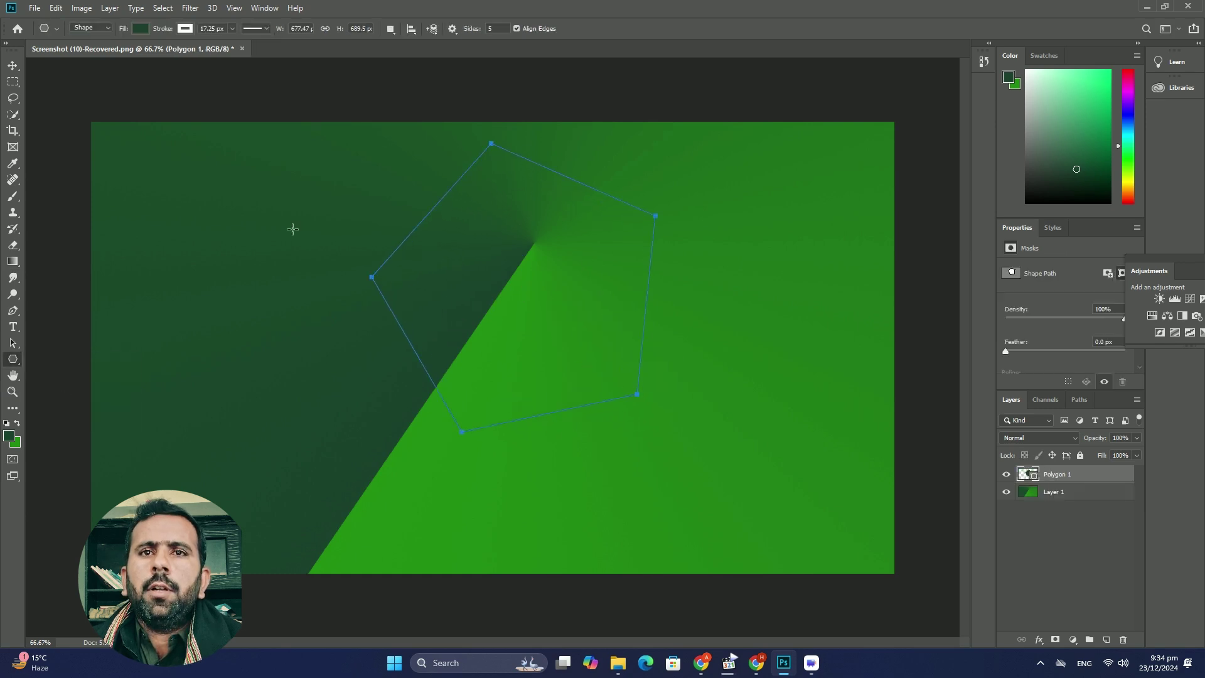
left_click(13, 65)
left_click_drag(574, 290, 539, 350)
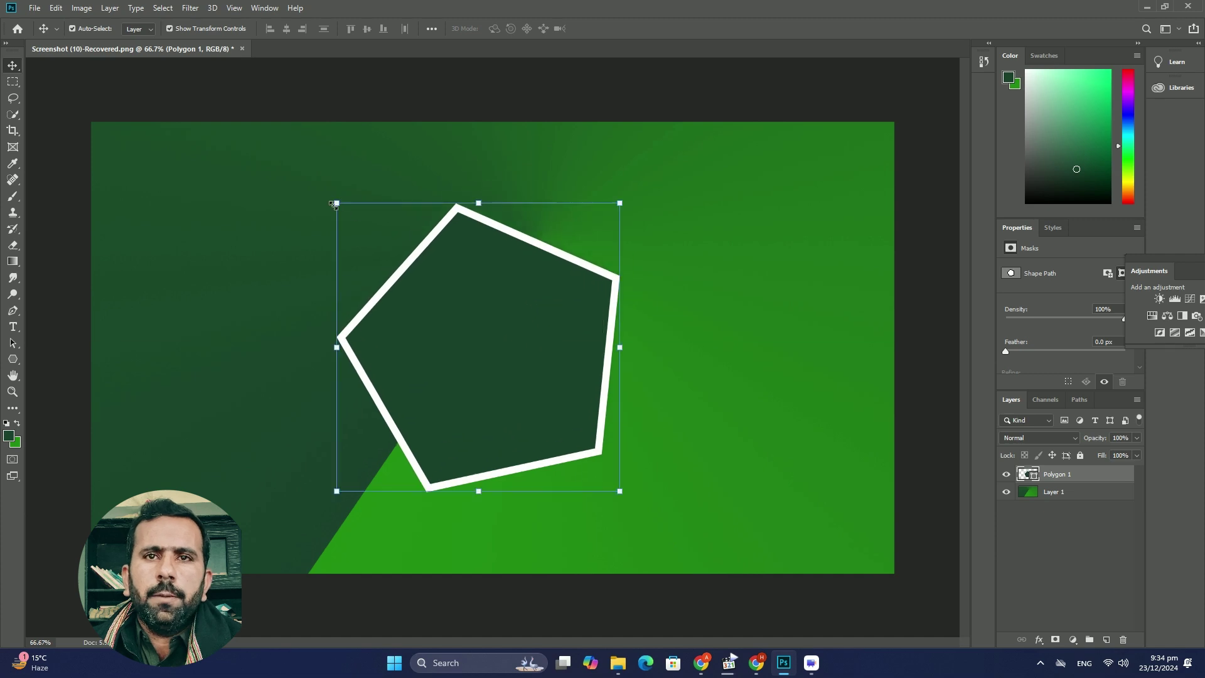
left_click_drag(334, 204, 377, 236)
left_click_drag(499, 337, 494, 325)
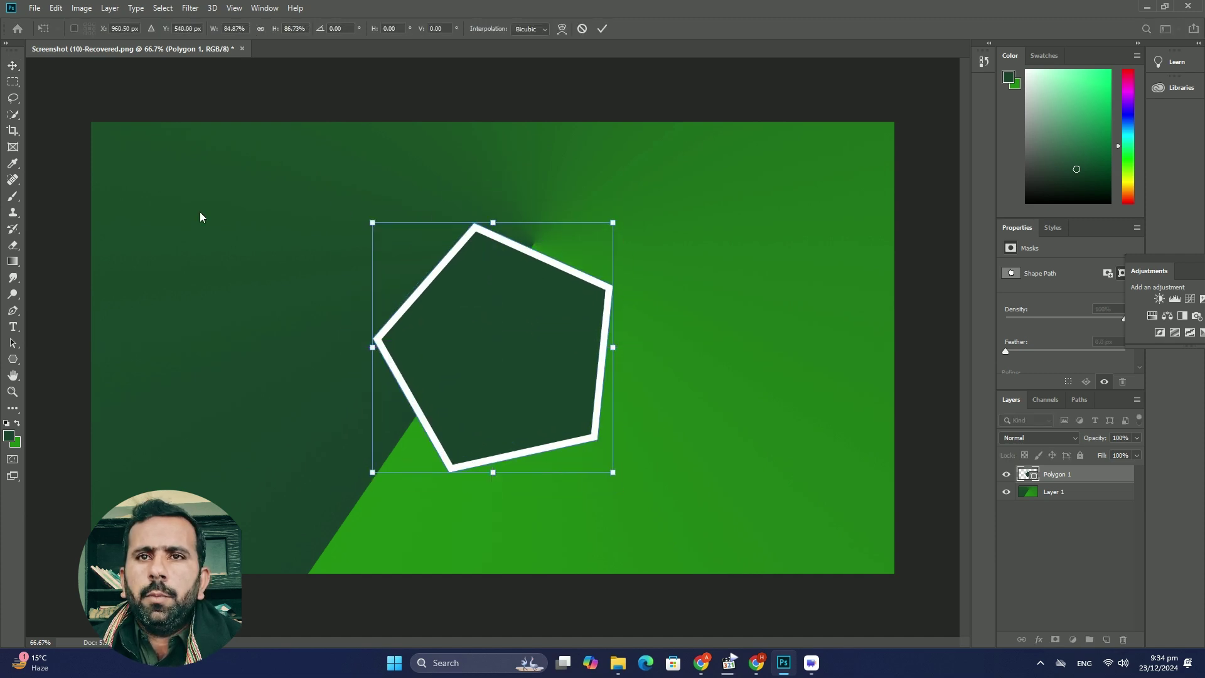
- Commit the pentagon resize and place the geometric texture image as an embedded layer
left_click(34, 9)
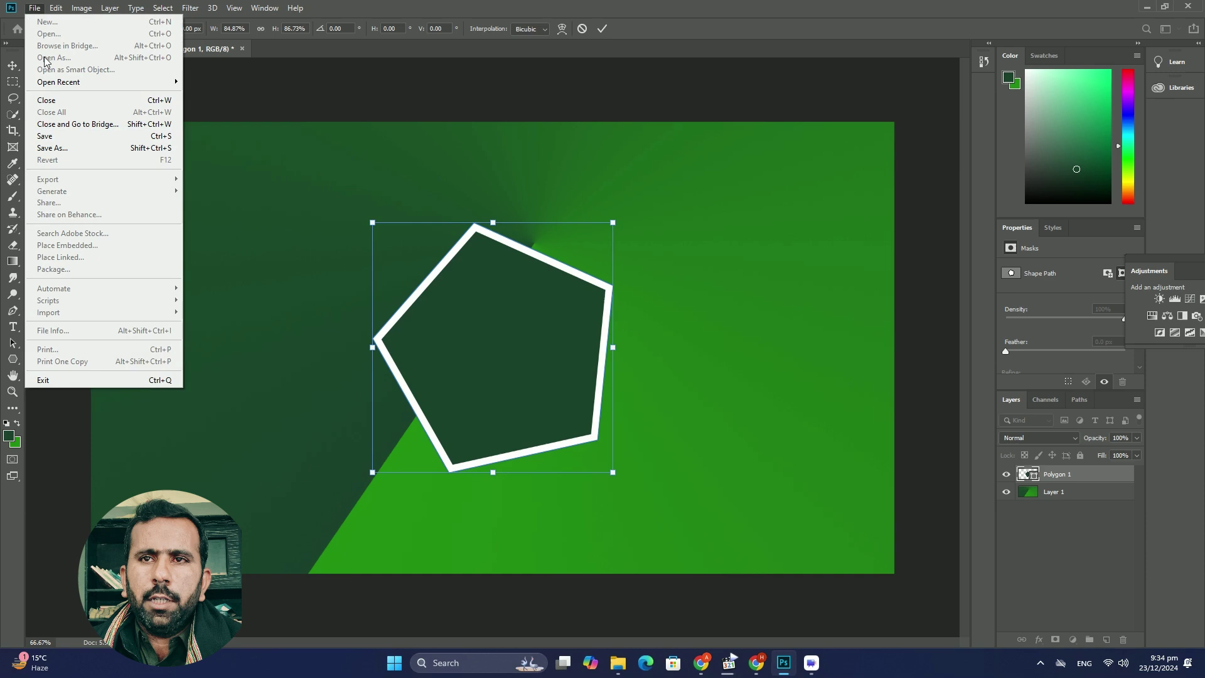
double_click(538, 368)
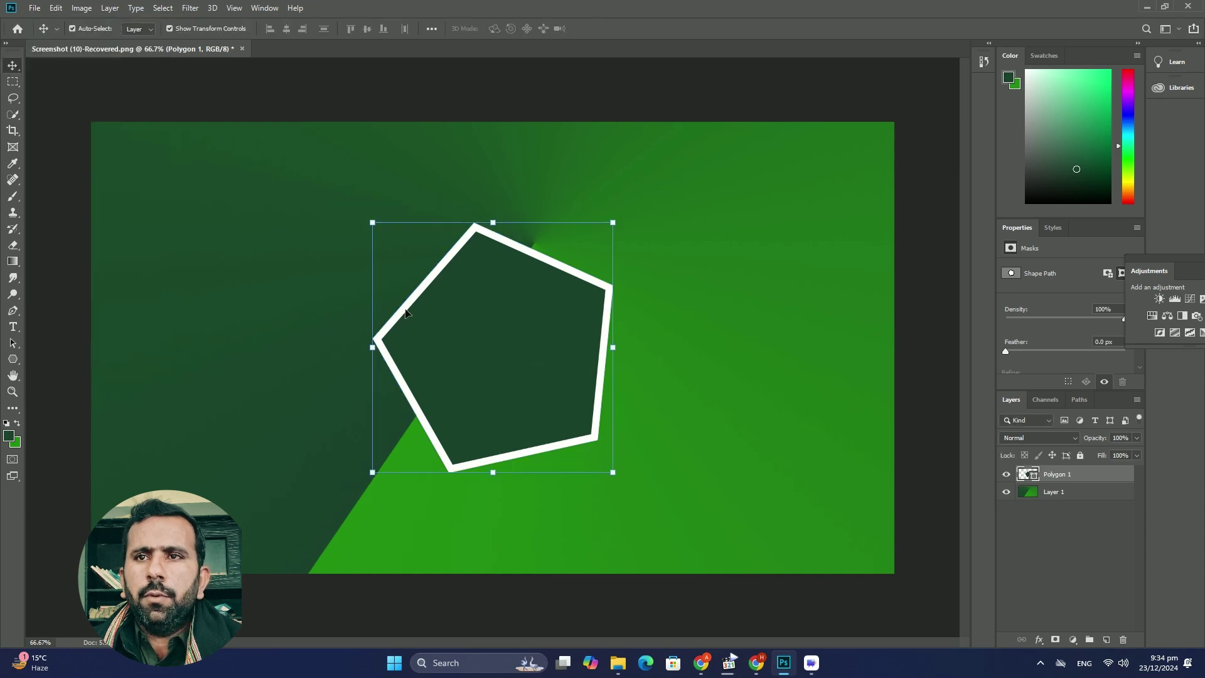
left_click(34, 8)
left_click(72, 249)
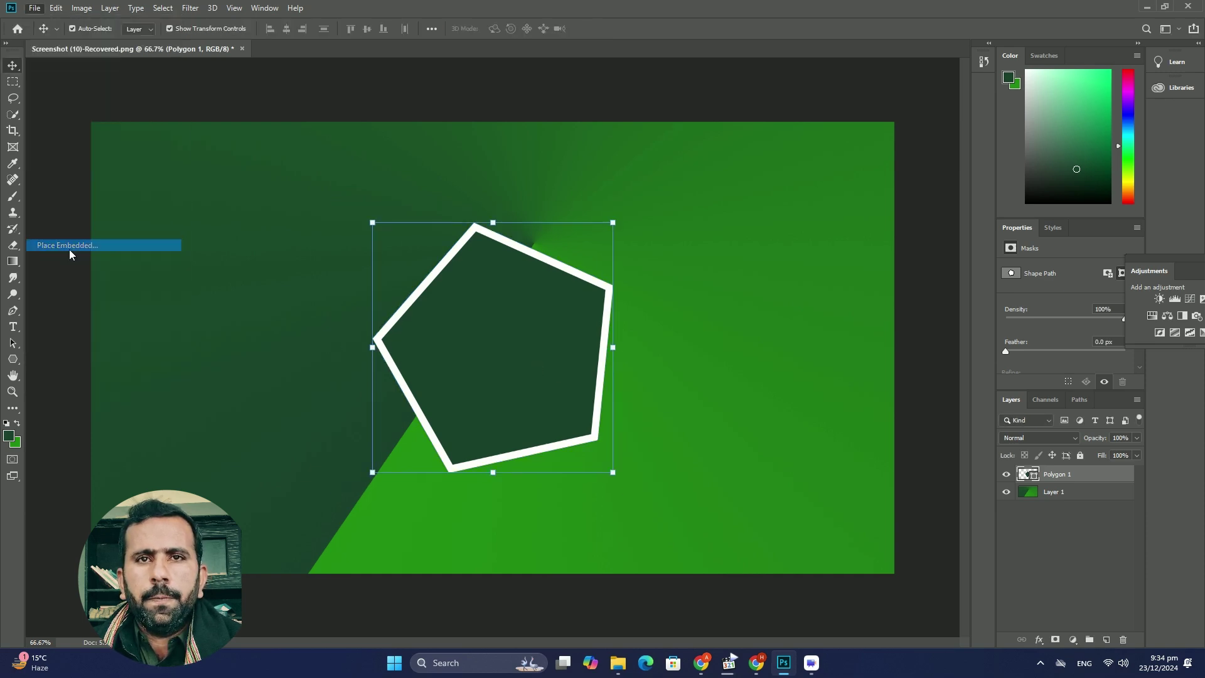
double_click(969, 107)
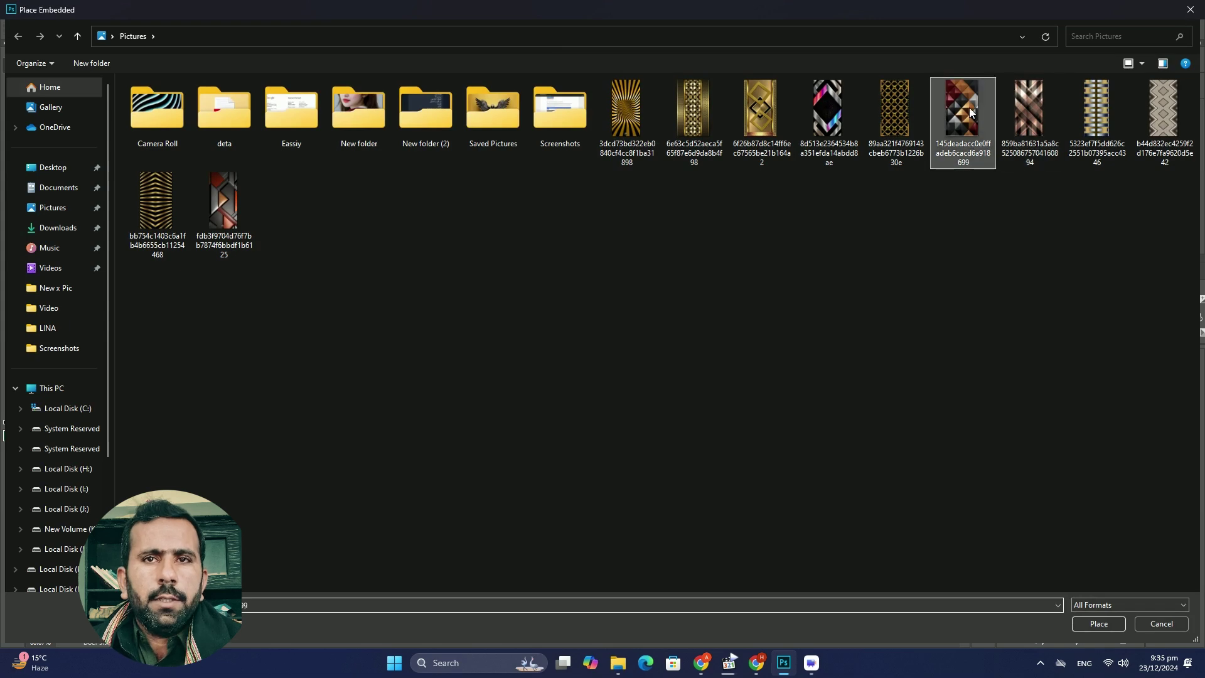
key("Return")
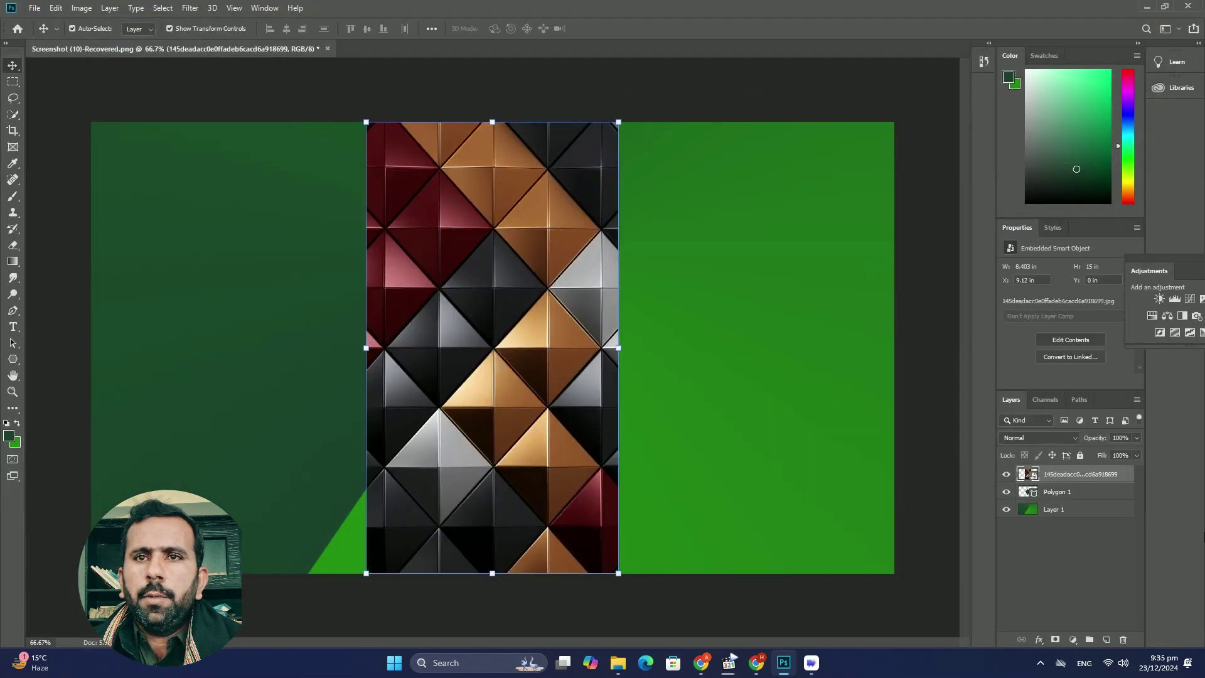
- Clip the texture image inside the pentagon with Create Clipping Mask
right_click(1051, 480)
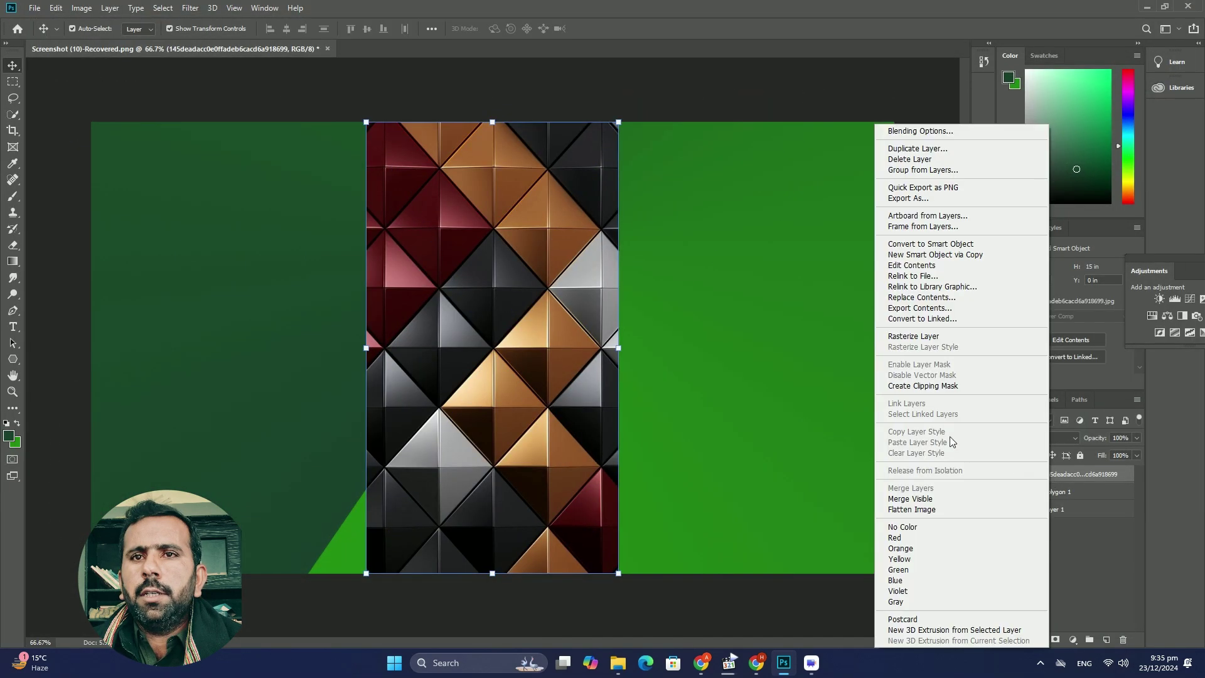
left_click(951, 386)
left_click(1066, 512)
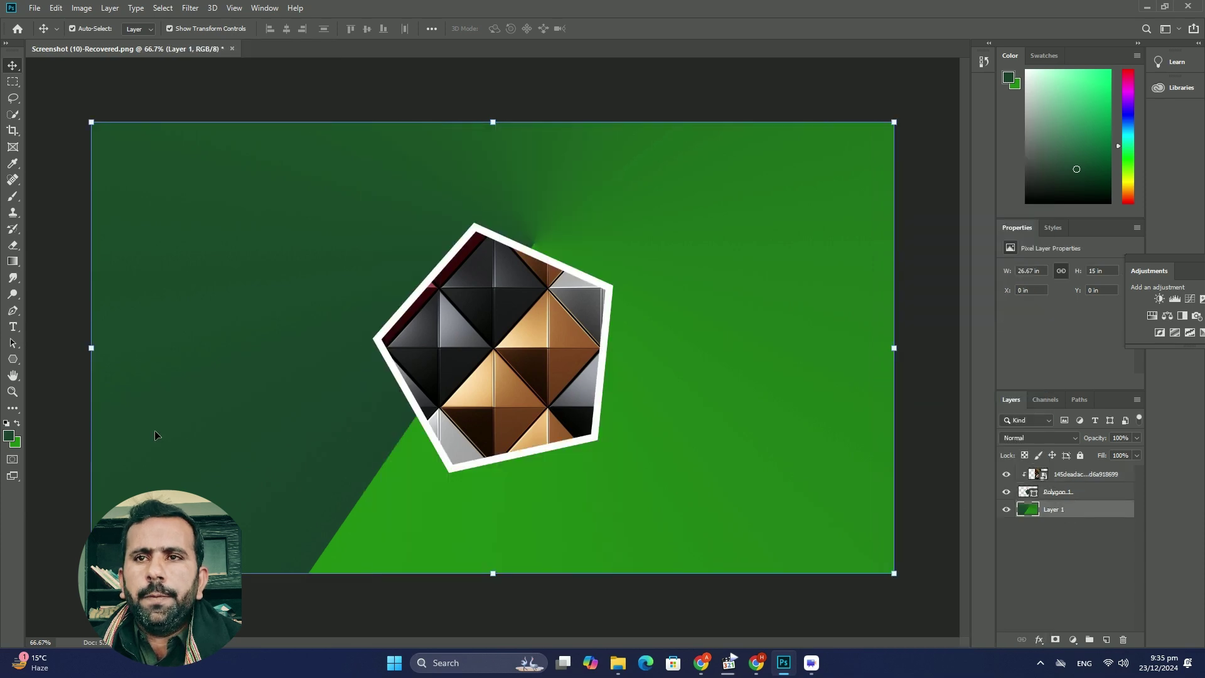
- Draw a large rectangle across the banner and give it a rainbow gradient style
right_click(12, 358)
left_click(46, 365)
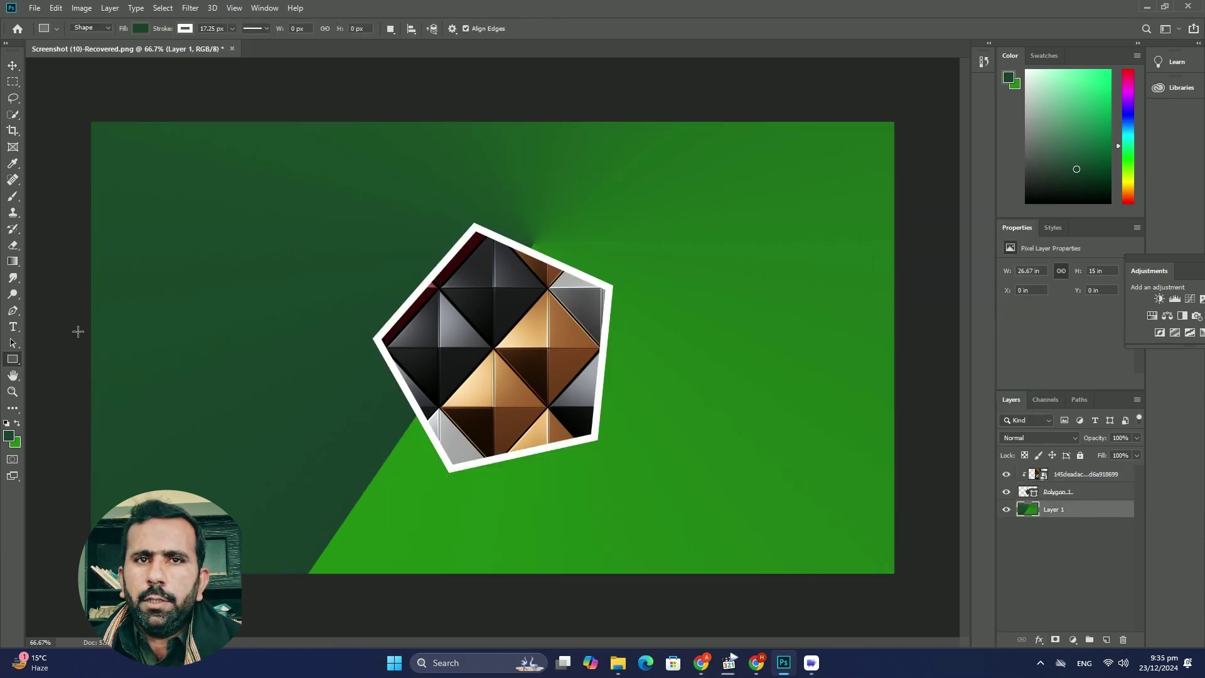
left_click_drag(112, 140, 870, 544)
left_click(1055, 228)
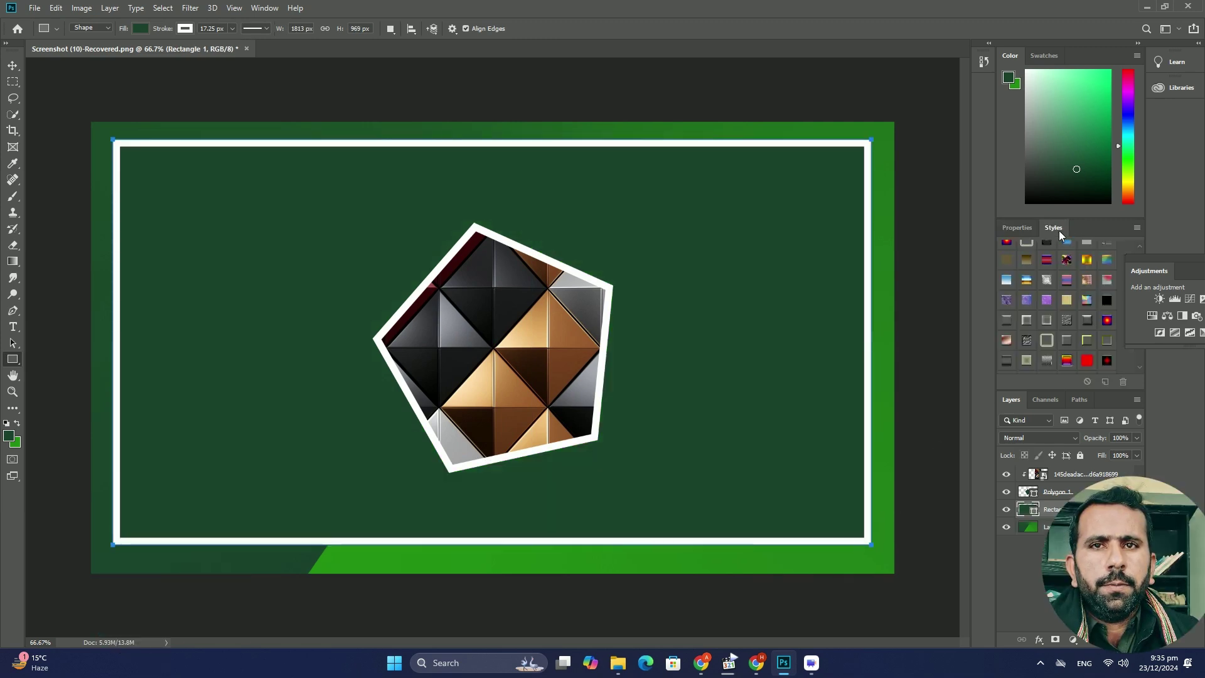
left_click(1066, 363)
- Add a nested black-styled second rectangle and an unstyled third rectangle inside it
mouse_move(145, 167)
left_mouse_down()
mouse_move(614, 470)
mouse_move(834, 506)
left_mouse_up()
left_click(1054, 228)
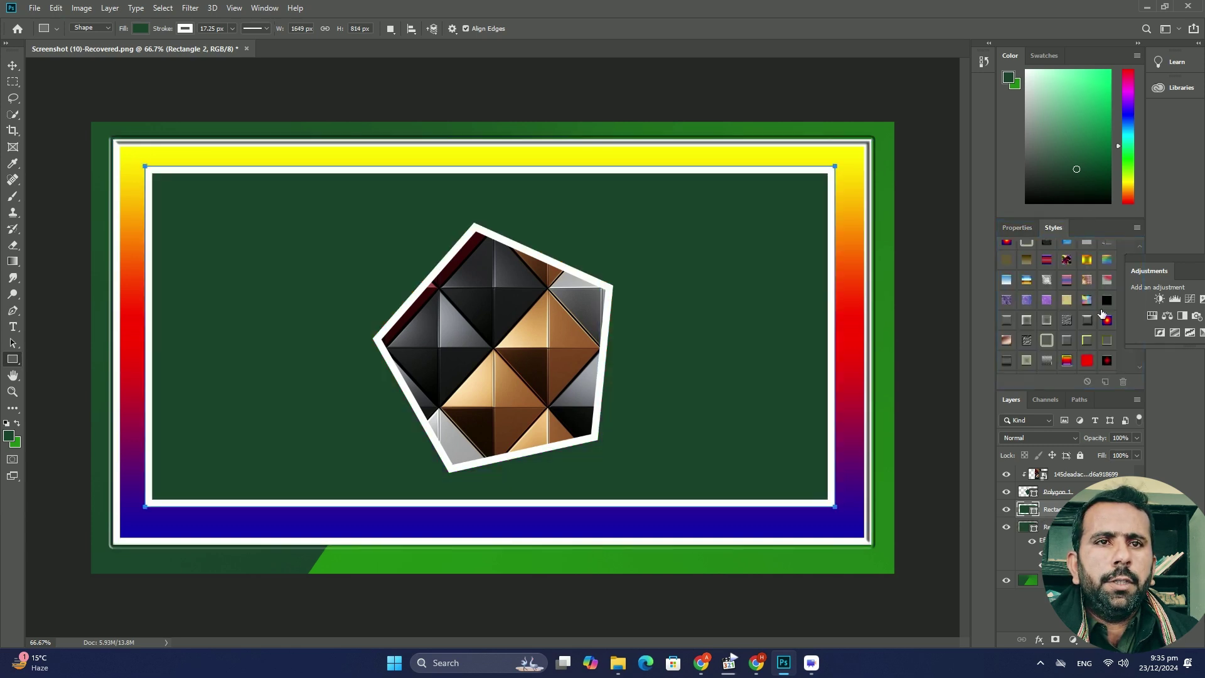
left_click(1106, 301)
mouse_move(186, 199)
left_mouse_down()
mouse_move(779, 477)
mouse_move(799, 473)
left_mouse_up()
- Give Rectangle 3 a yellow style after trying a red and green pattern
left_click(1054, 228)
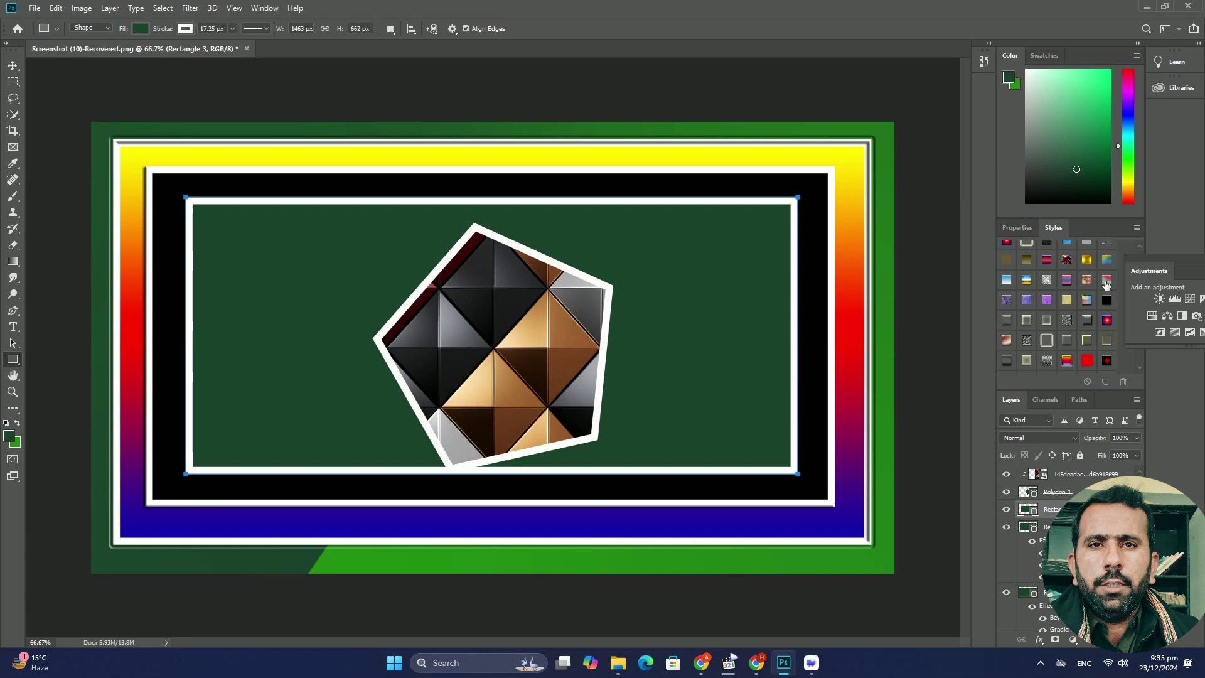
left_click(1046, 320)
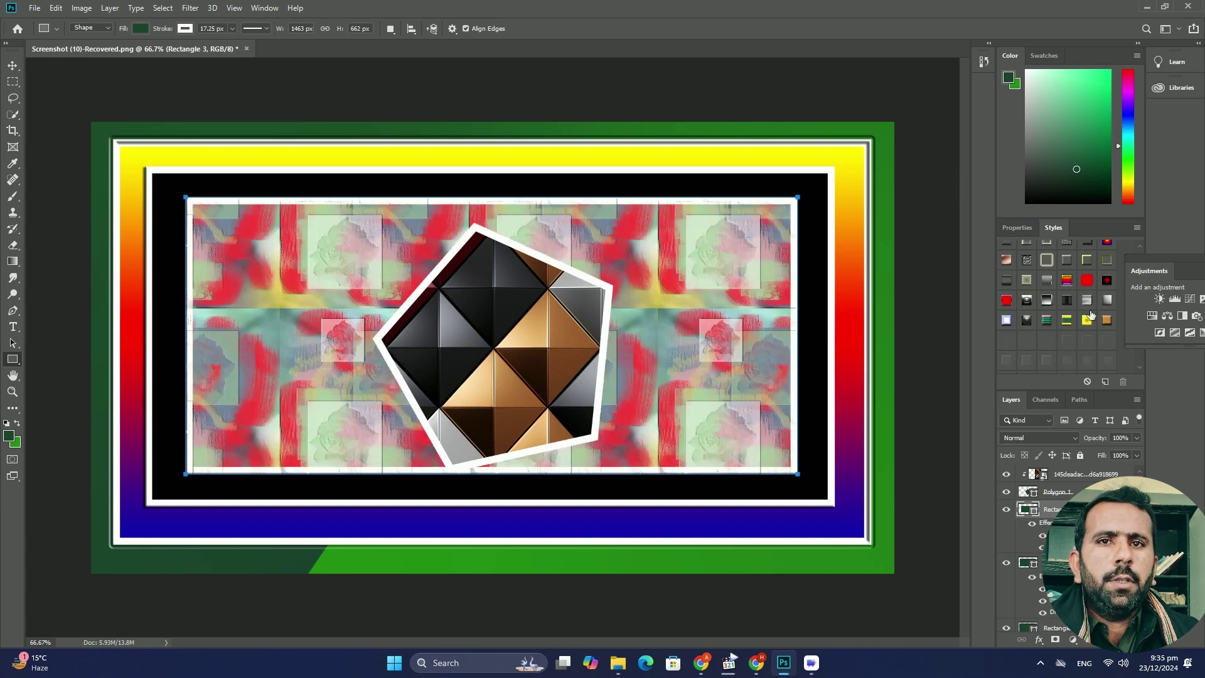
left_click(1087, 319)
- Draw a black-styled fourth rectangle and a fifth rectangle nested inside it
left_click_drag(225, 231, 769, 438)
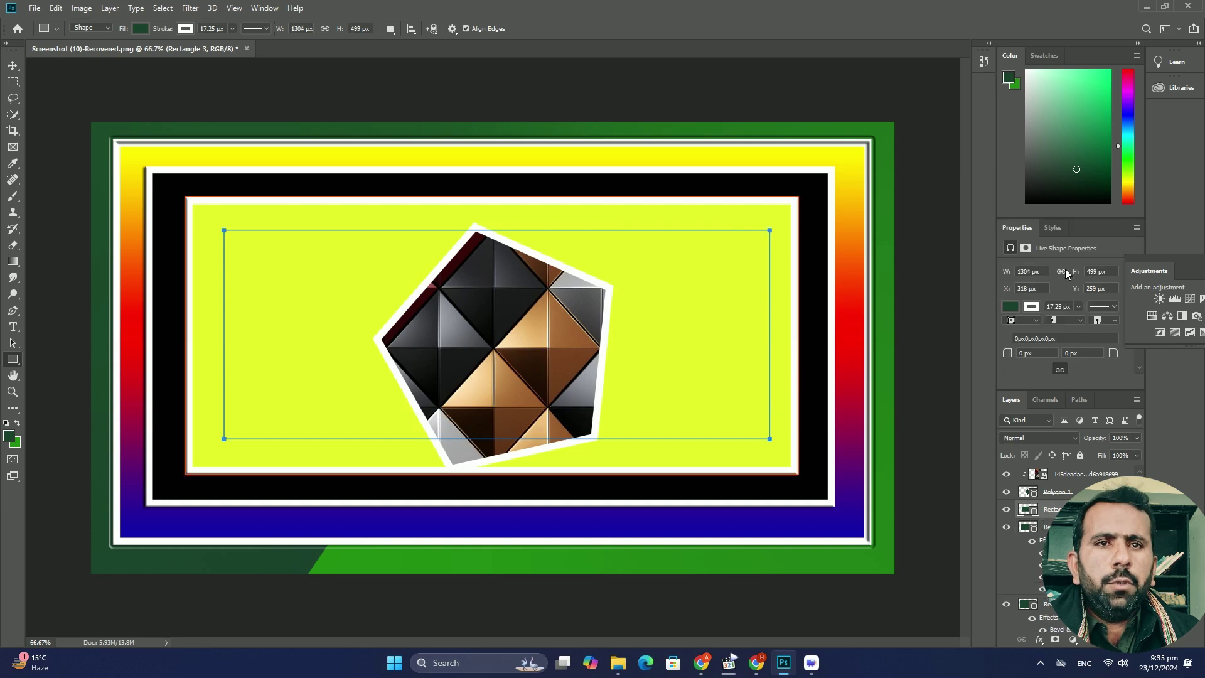
left_click(1054, 227)
left_click(1106, 282)
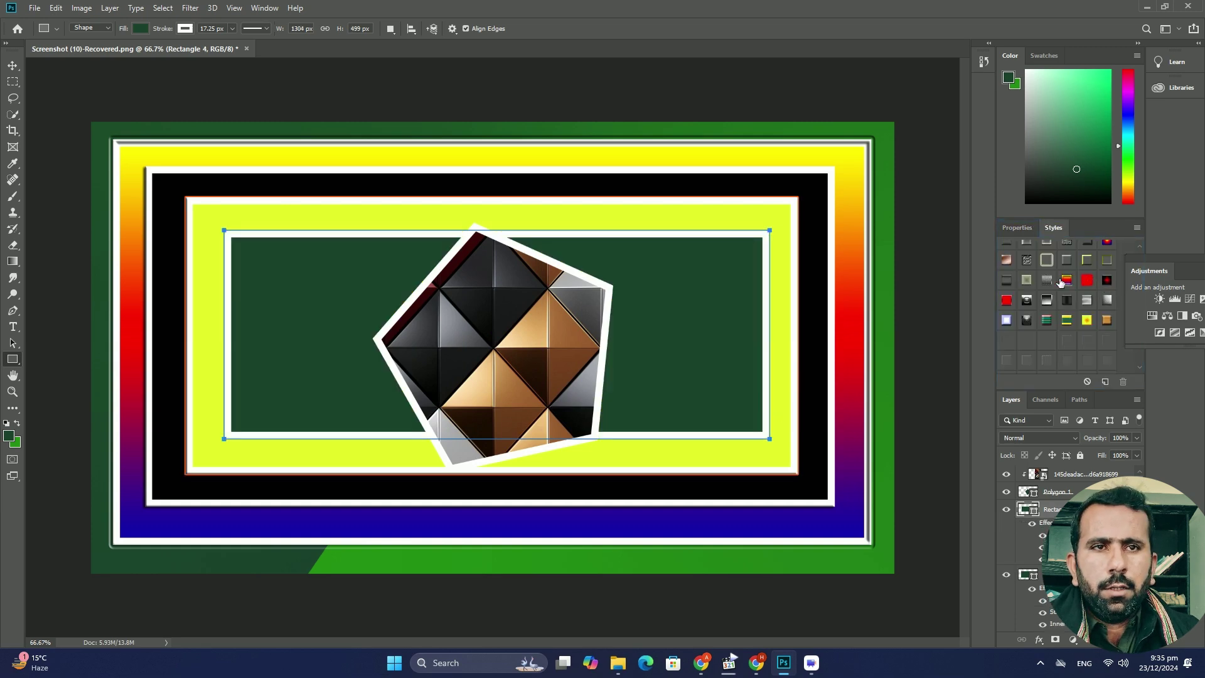
left_click_drag(248, 269, 740, 395)
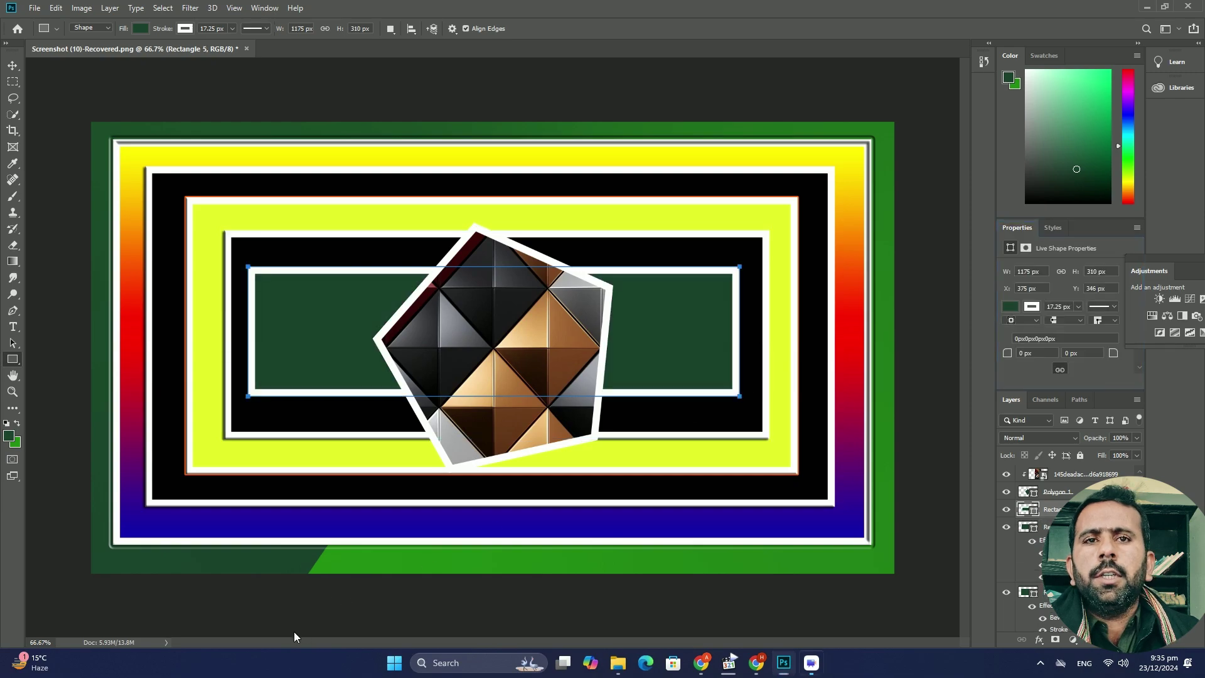